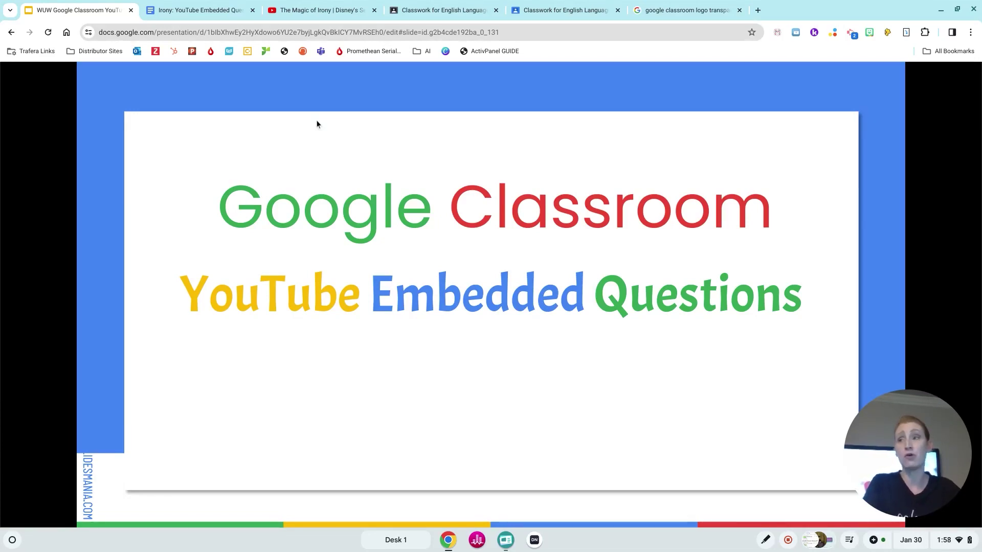
Step: Advance from the title slide to the 'Irony: A Curious Twist' lesson overview slide
click(448, 336)
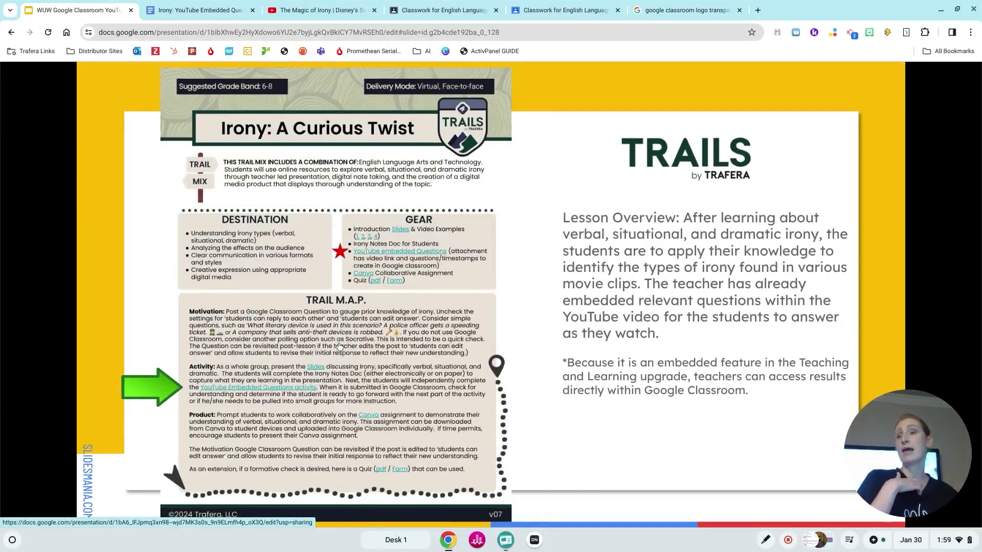
Step: Show the Resources slide, close the classroom logo search tab, and switch to English Language Arts Classwork
click(394, 349)
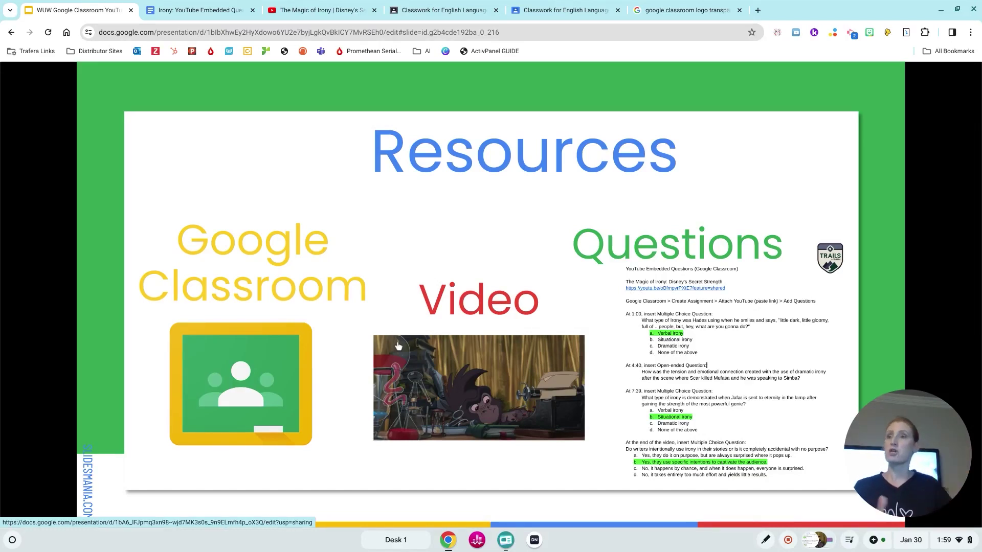
click(739, 11)
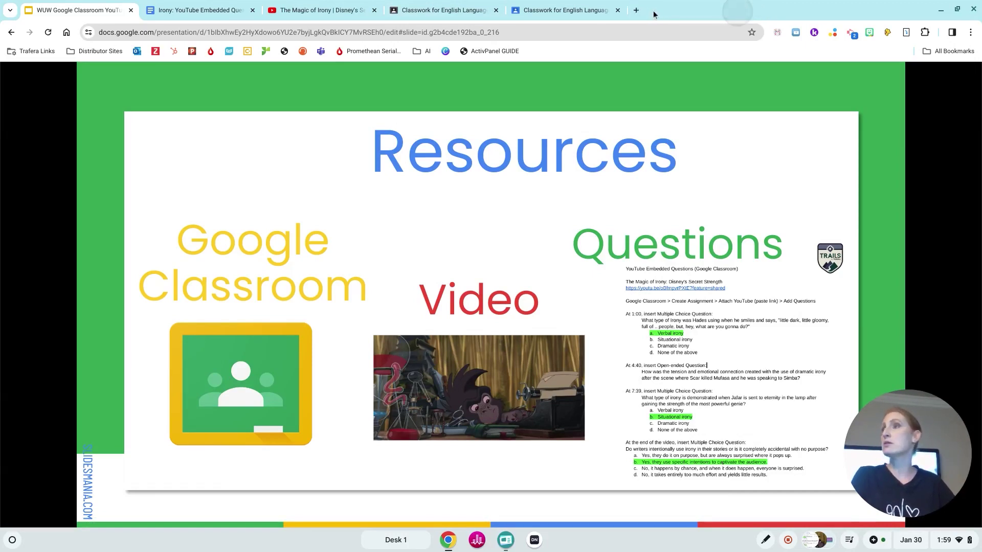
click(573, 11)
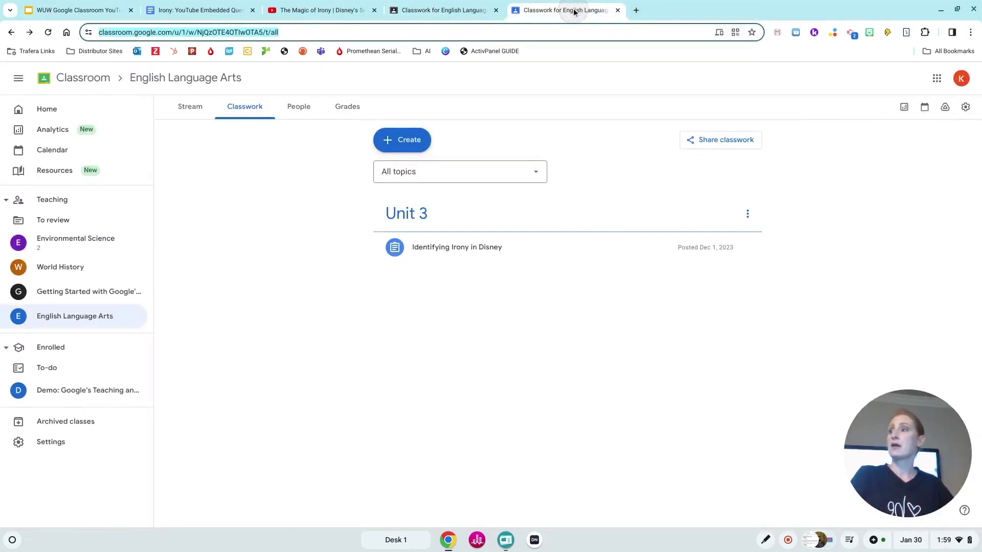
Step: Create an assignment titled 'Irony in Video' from Classwork and start attaching a YouTube video
click(193, 107)
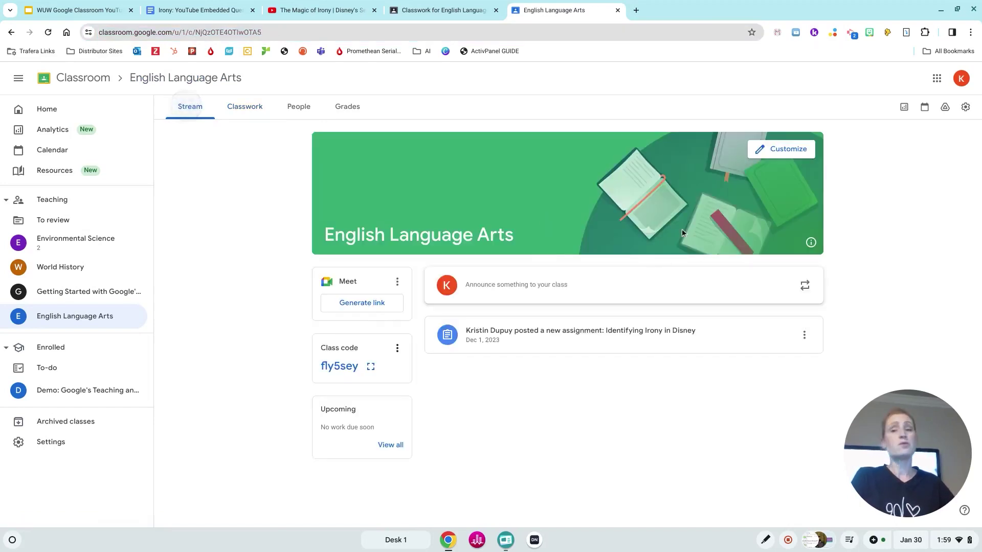
click(245, 105)
click(416, 140)
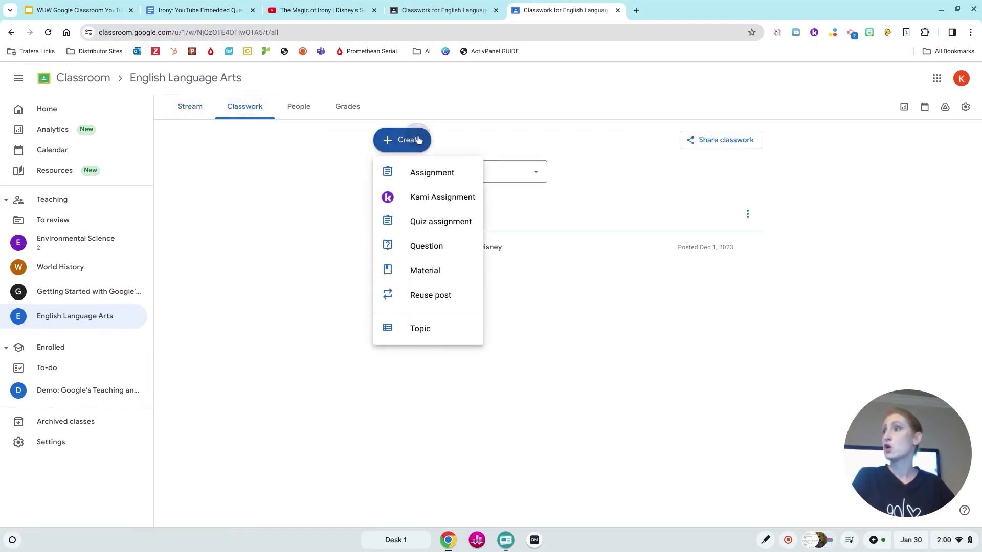
click(432, 176)
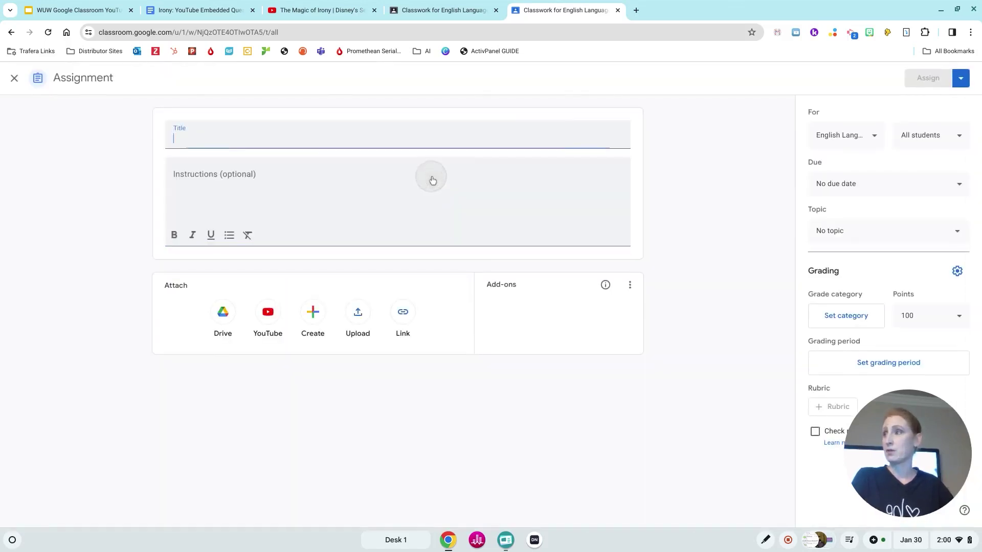
text(Iron)
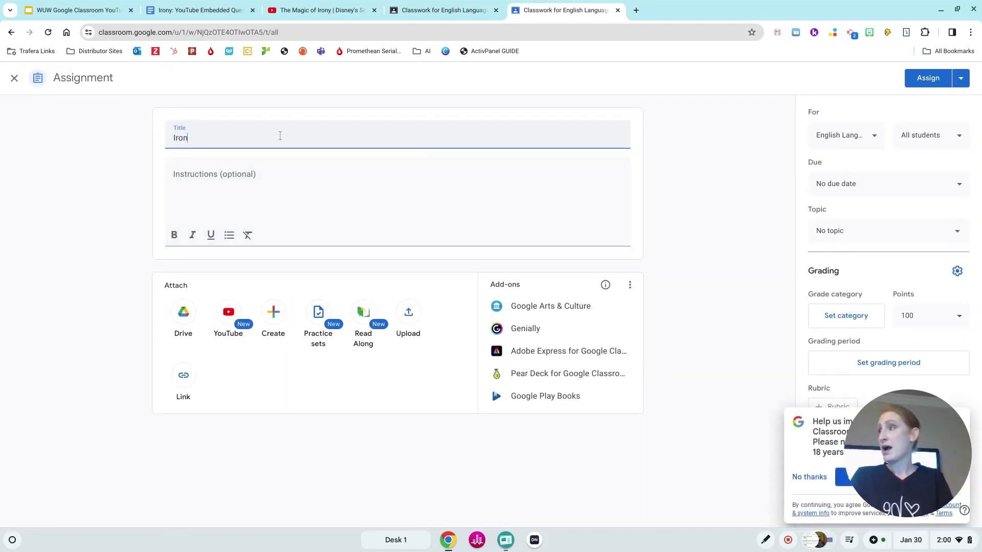
text(y in Video)
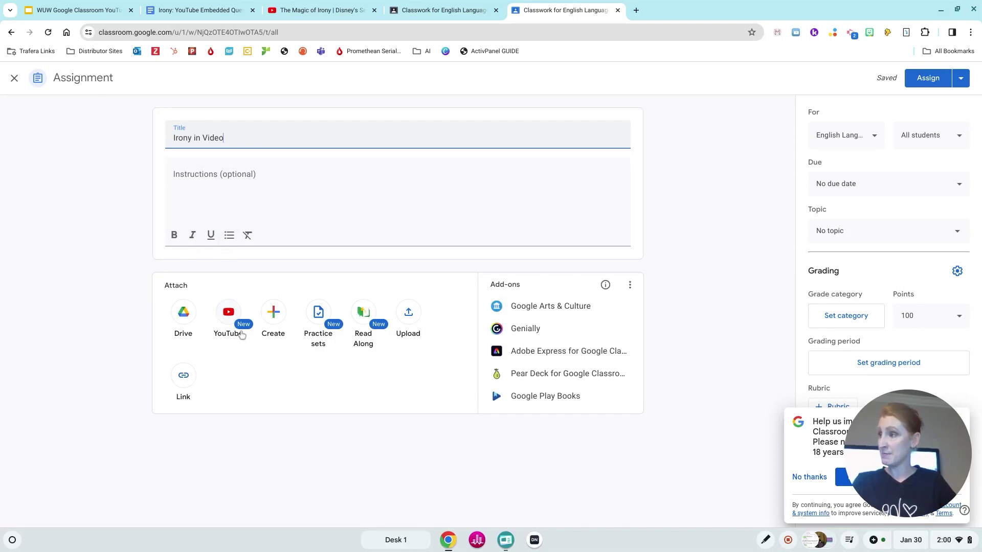
click(228, 323)
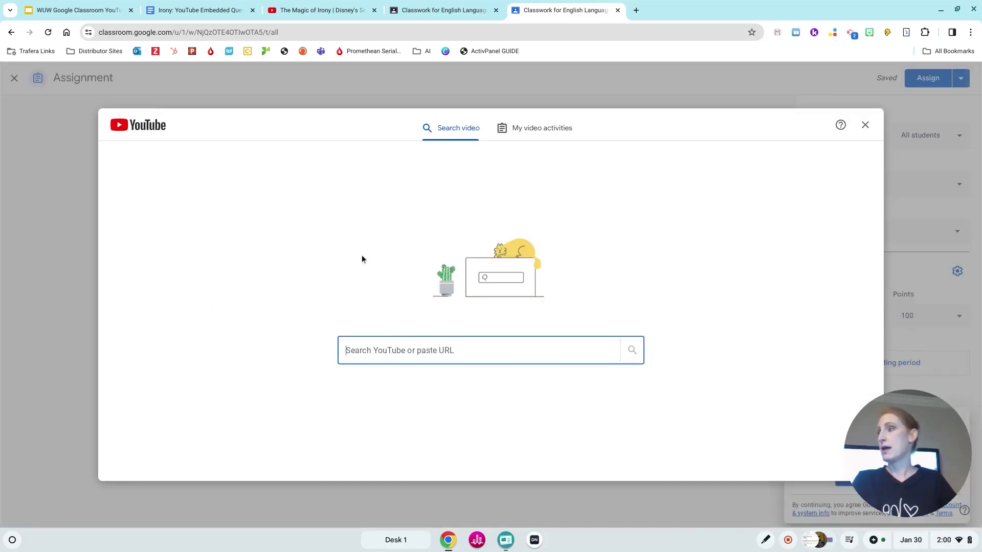
Step: Copy the share link of 'The Magic of Irony | Disney's Secret Strength' and search it in the YouTube dialog
click(325, 11)
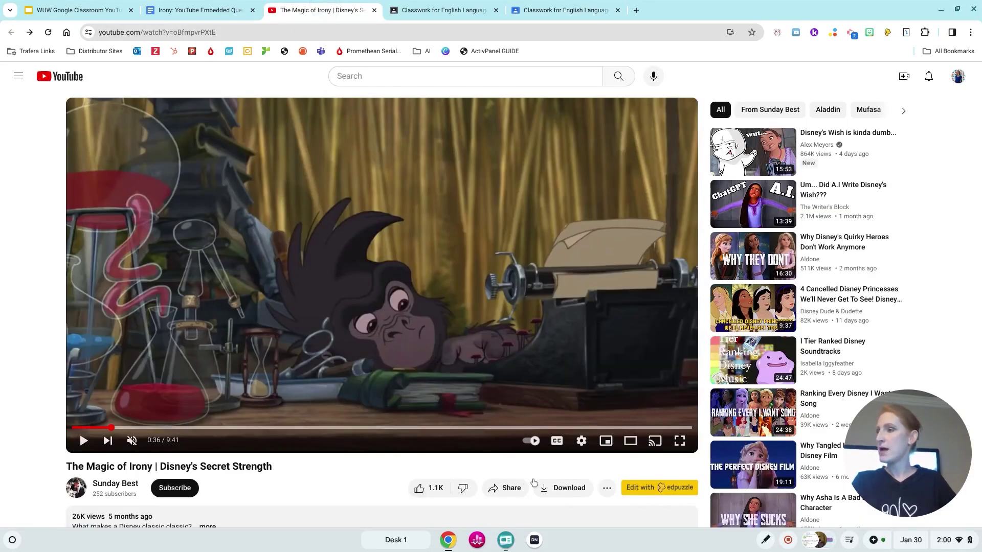
click(505, 488)
click(590, 314)
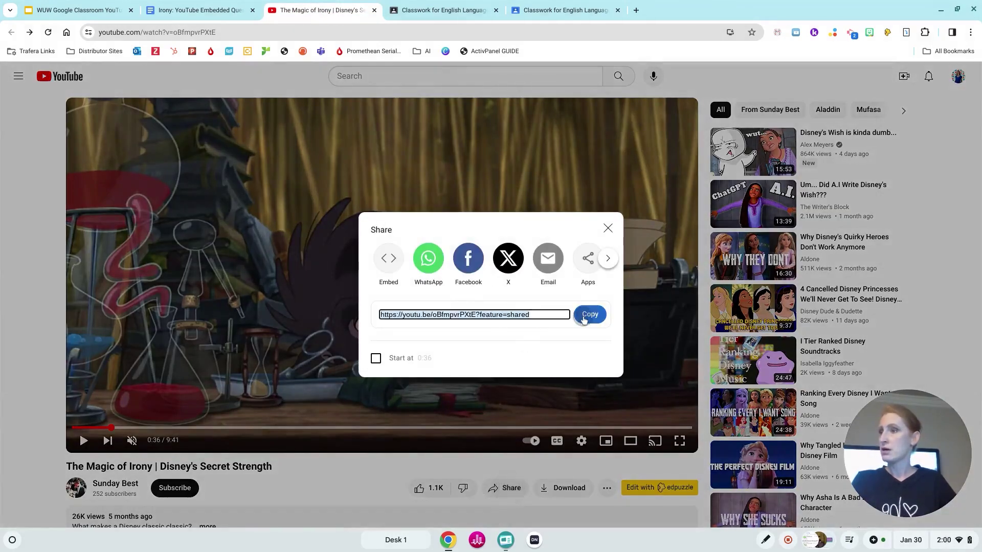
click(563, 10)
click(364, 358)
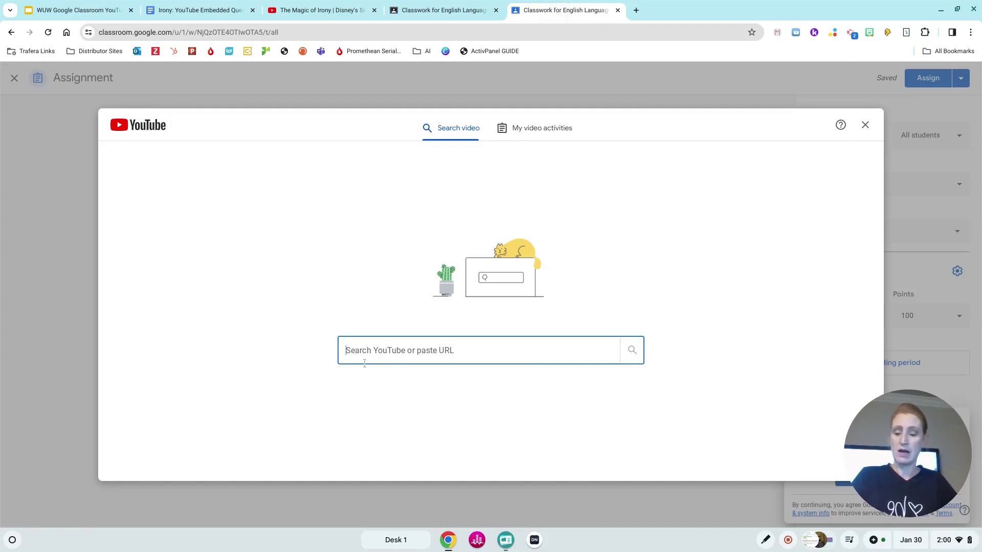
key(ctrl+v)
click(632, 352)
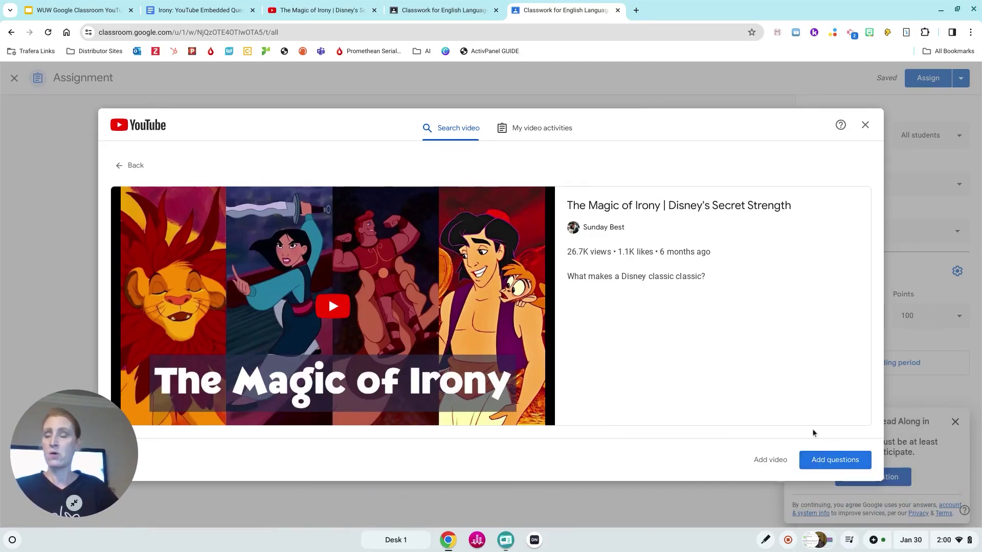
Step: Open the Add questions editor for the video, then play and pause it from the 0:00 start
click(827, 466)
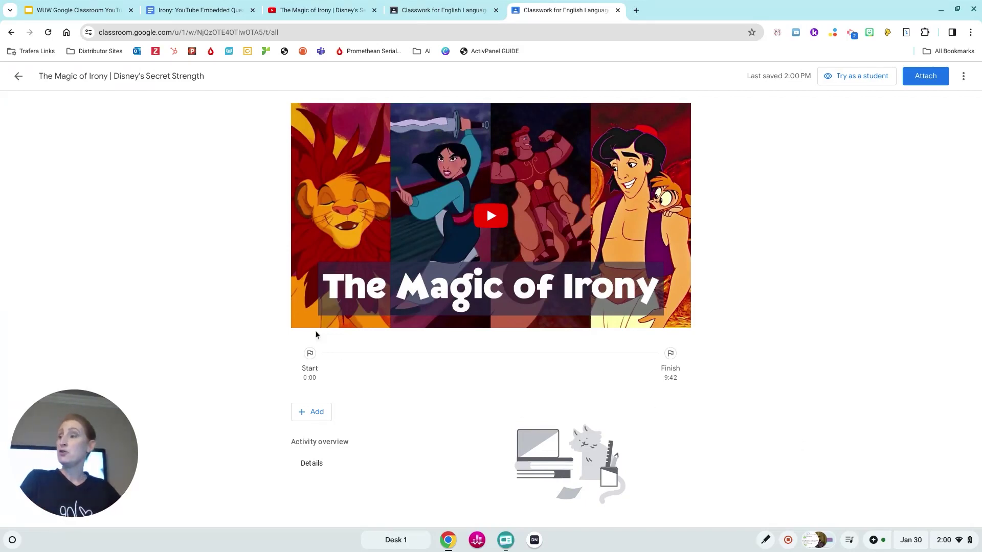
click(317, 415)
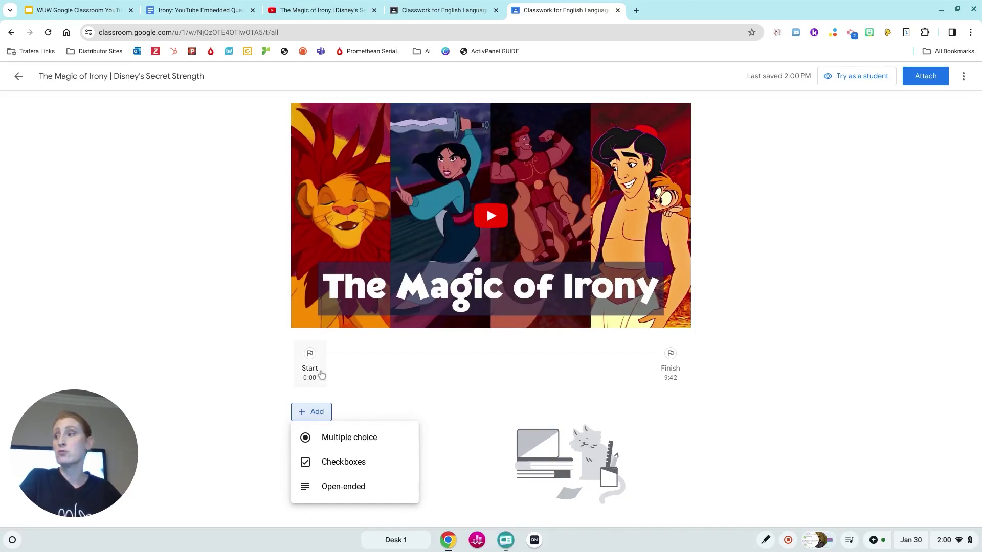
click(310, 353)
click(308, 320)
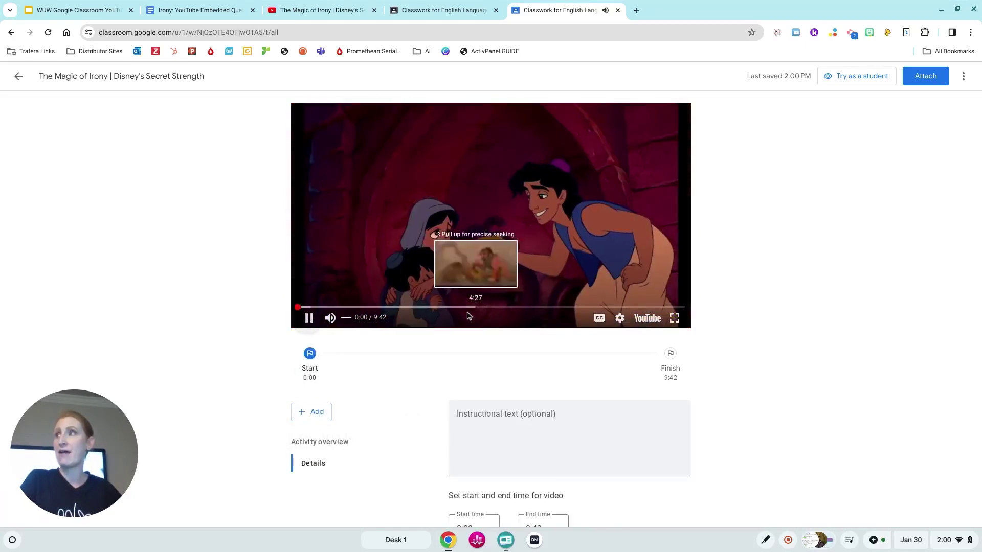
click(314, 319)
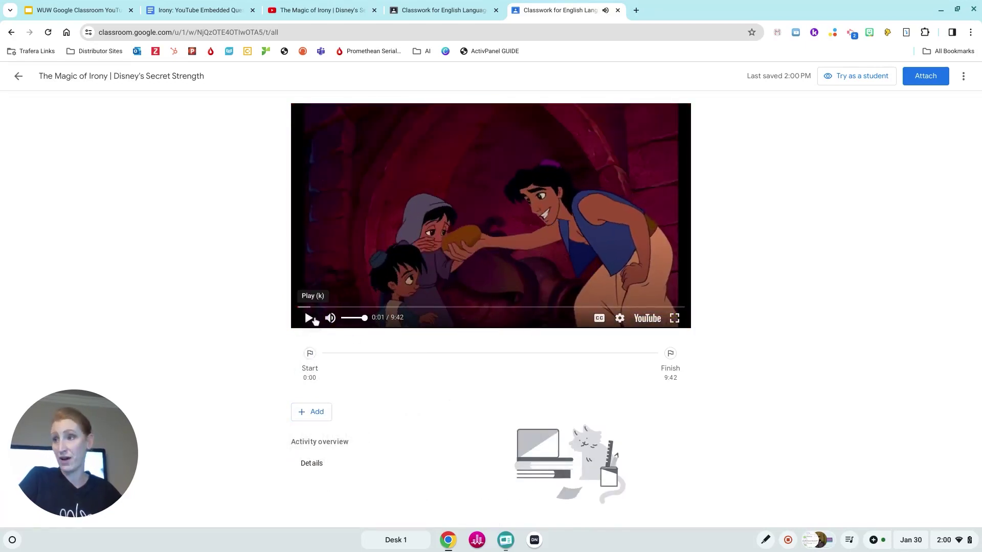
Step: Copy the Hades verbal-irony question from the Irony embedded questions doc and return to Classroom
click(217, 7)
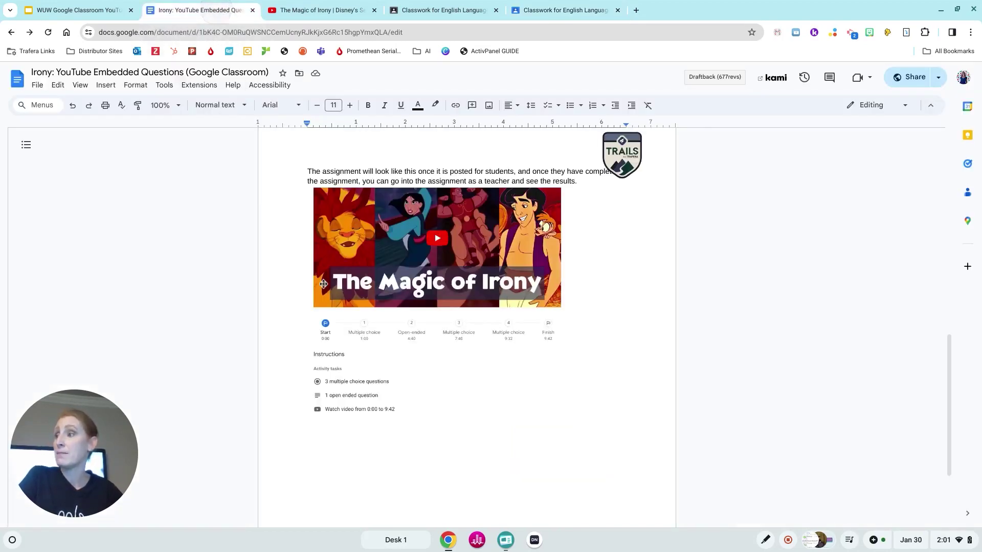
scroll(358, 281, up, 10)
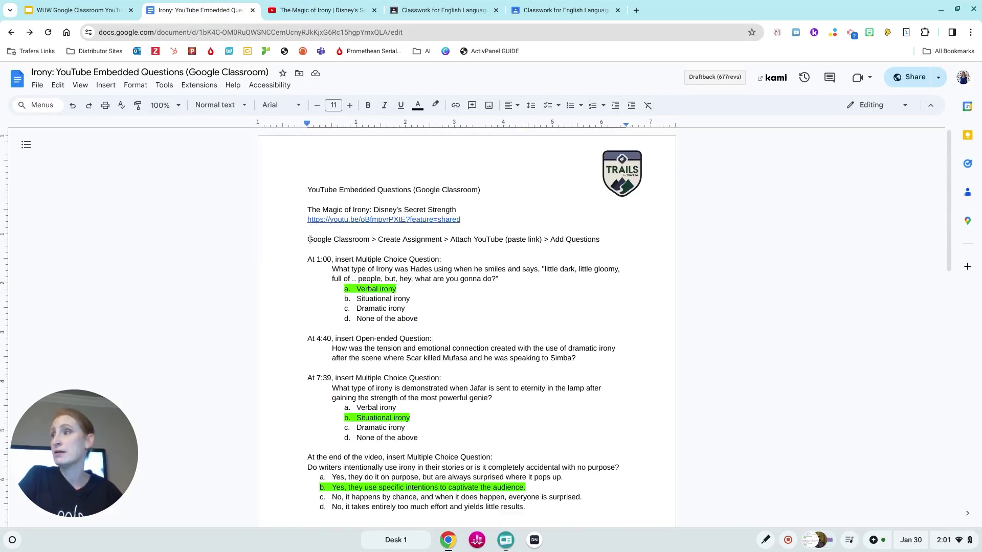
drag(327, 268, 535, 285)
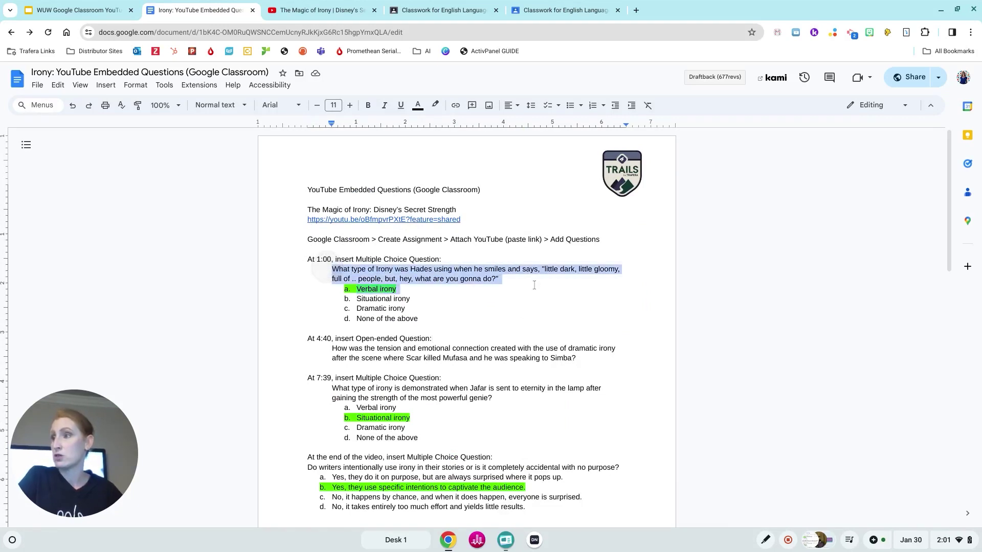
click(535, 285)
drag(336, 267, 527, 279)
click(525, 279)
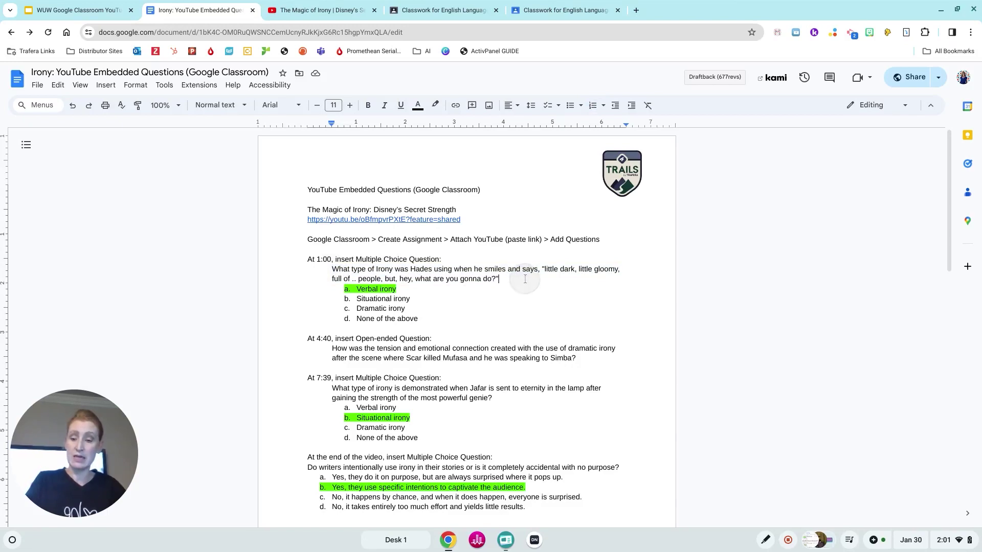
drag(324, 268, 517, 277)
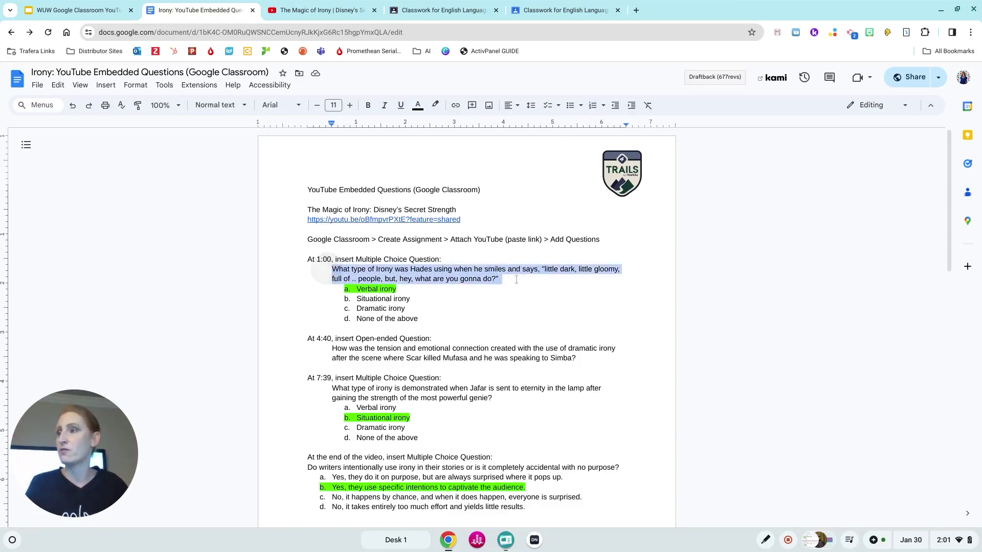
click(537, 6)
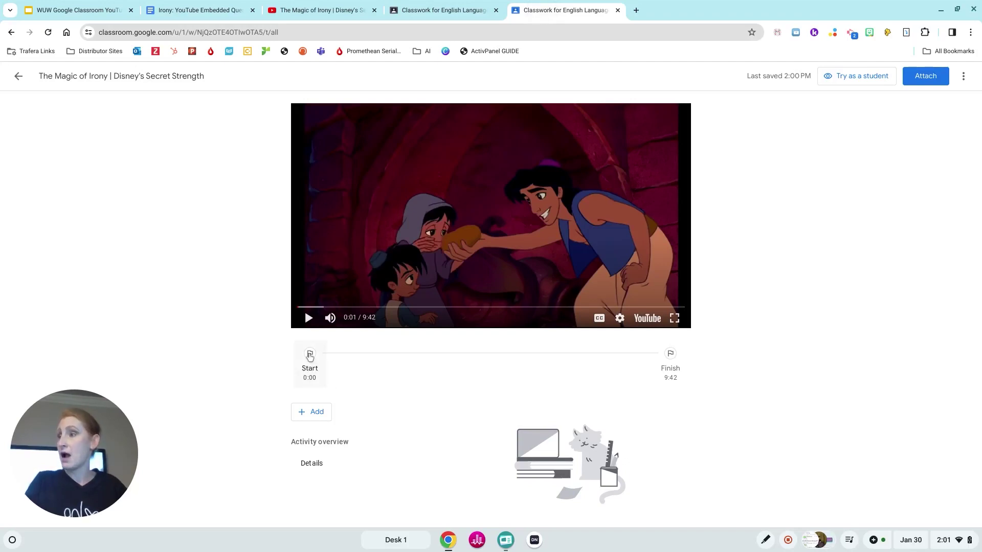
Step: Pause the video at 1:02 and add a multiple-choice question with the pasted Hades question
click(307, 317)
click(302, 308)
drag(301, 309, 339, 310)
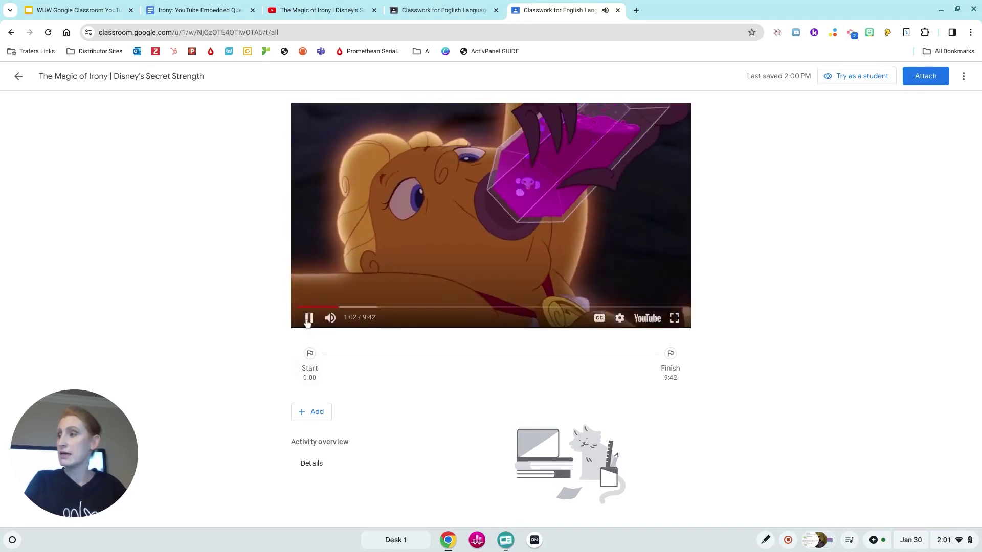
click(308, 318)
click(314, 412)
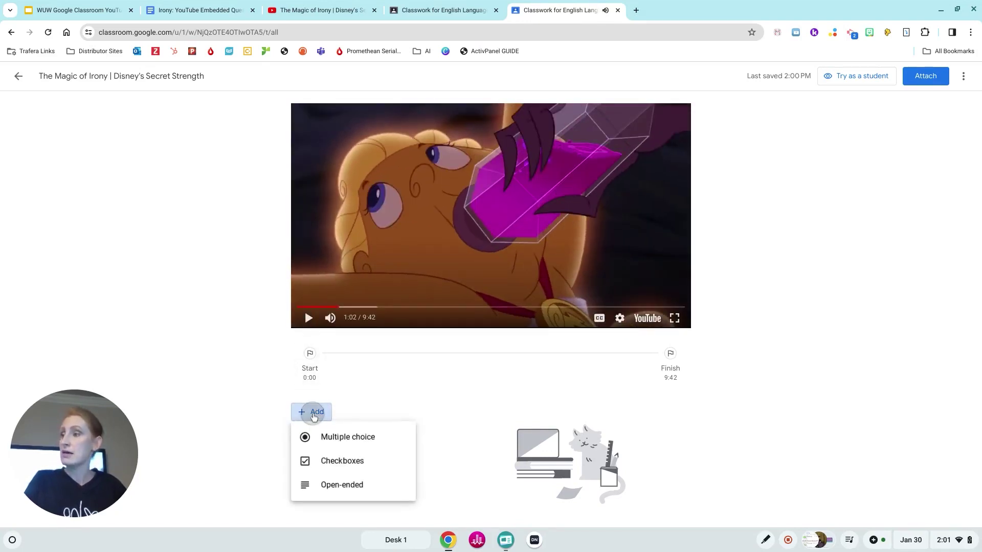
click(370, 438)
key(ctrl)
click(520, 444)
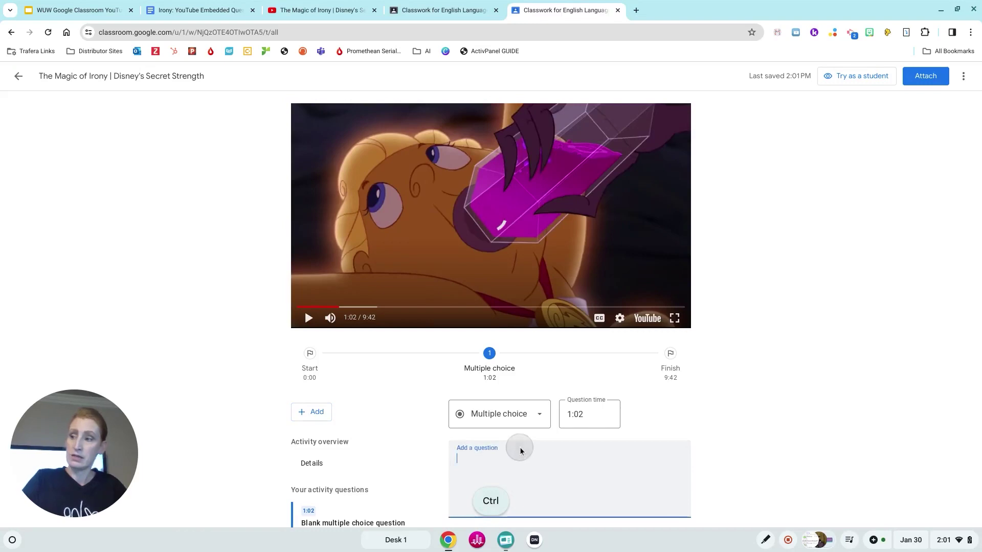
key(ctrl+v)
Step: Enter the answer options verbal, situational, dramatic and none
scroll(529, 446, down, 3)
click(506, 441)
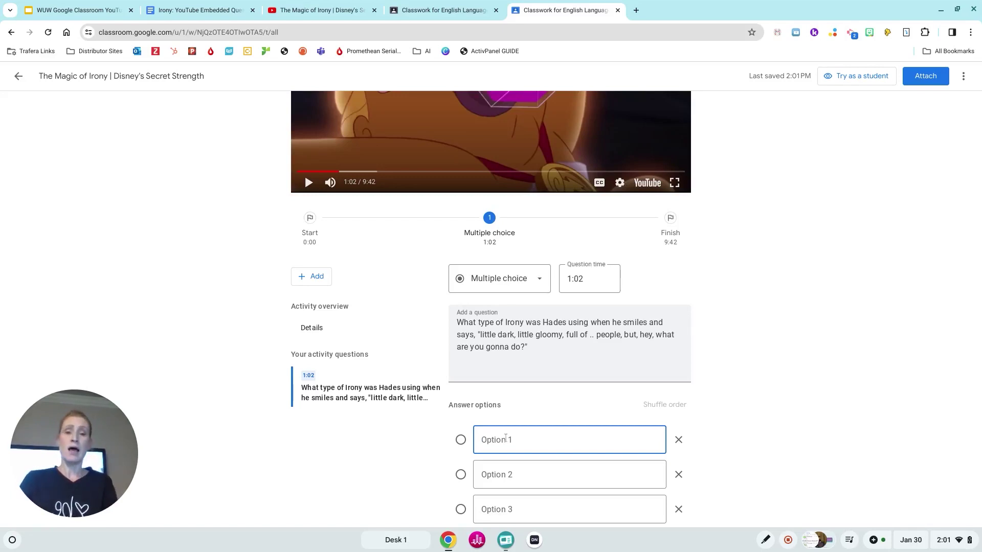
text(verbal)
key(Tab)
key(Tab)
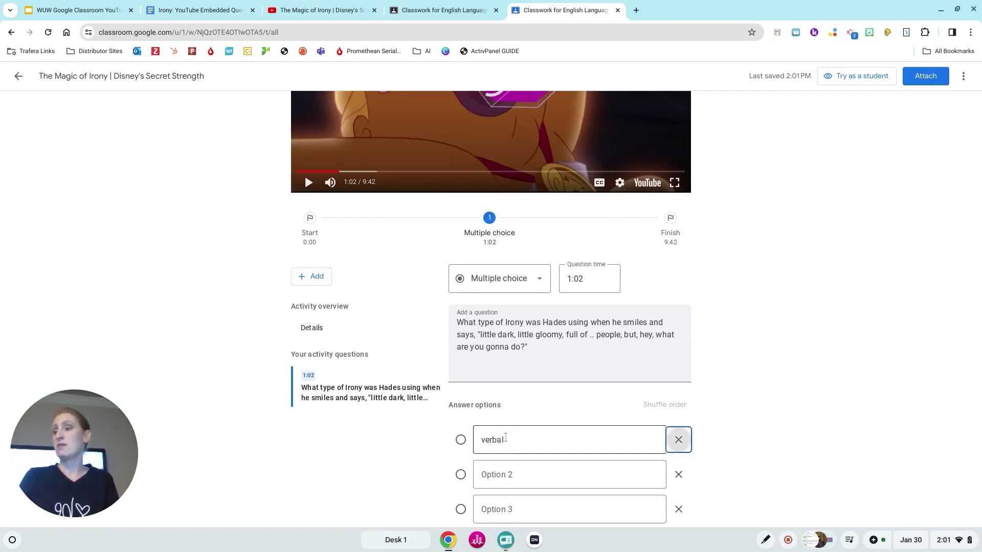
key(Tab)
text(situational)
key(Tab)
key(Tab)
key(Tab)
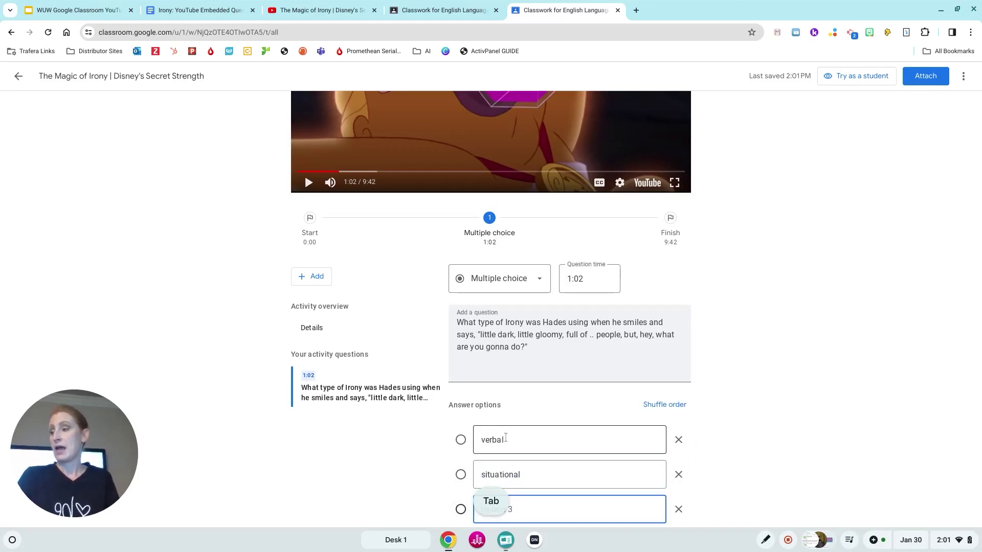
text(dramatic)
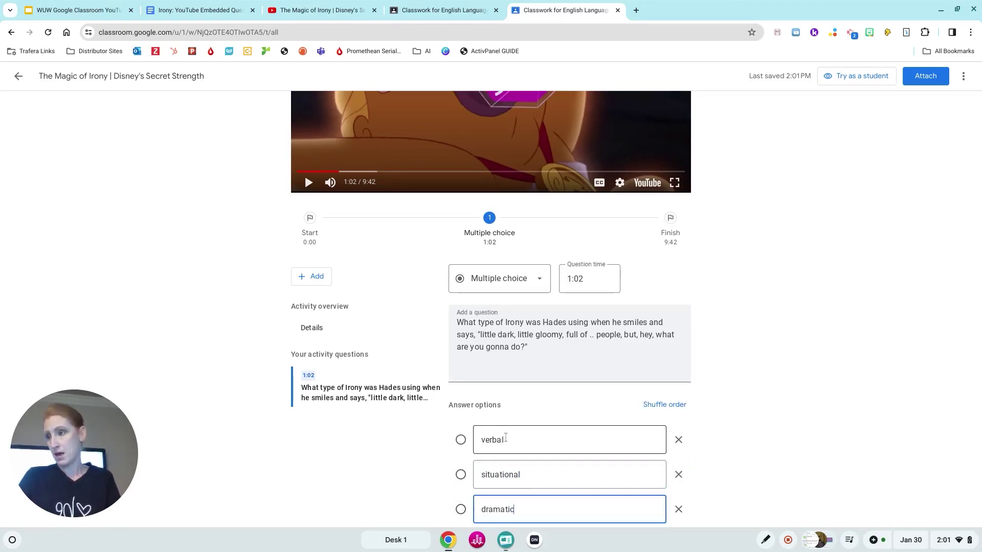
key(Return)
click(512, 472)
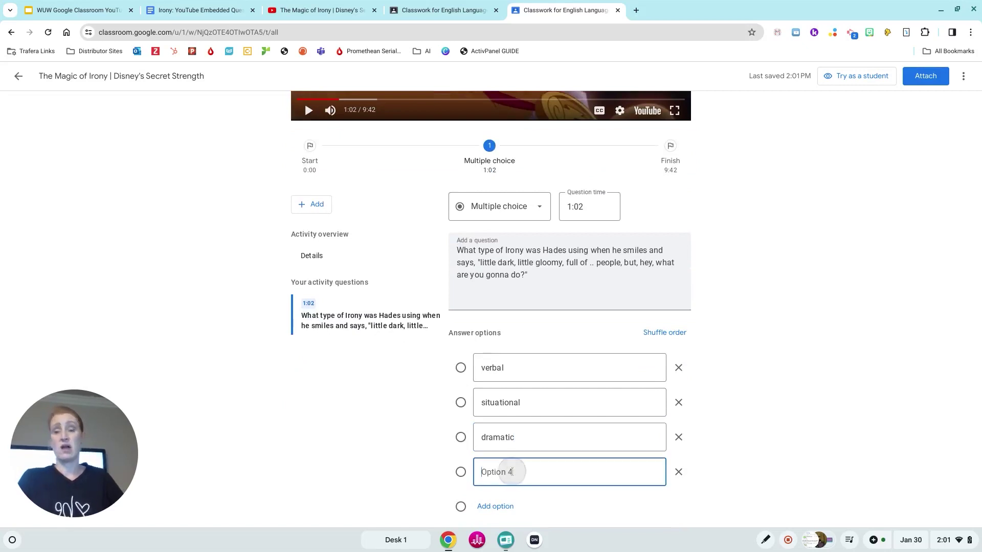
text(none)
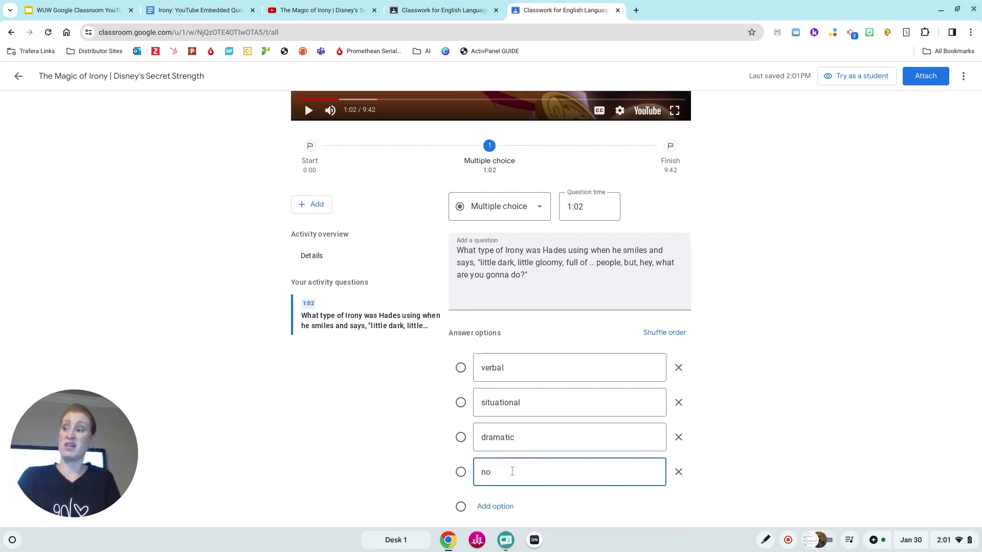
Step: Check the answer key, mark verbal as correct, and save the 1:02 question
click(213, 12)
click(527, 11)
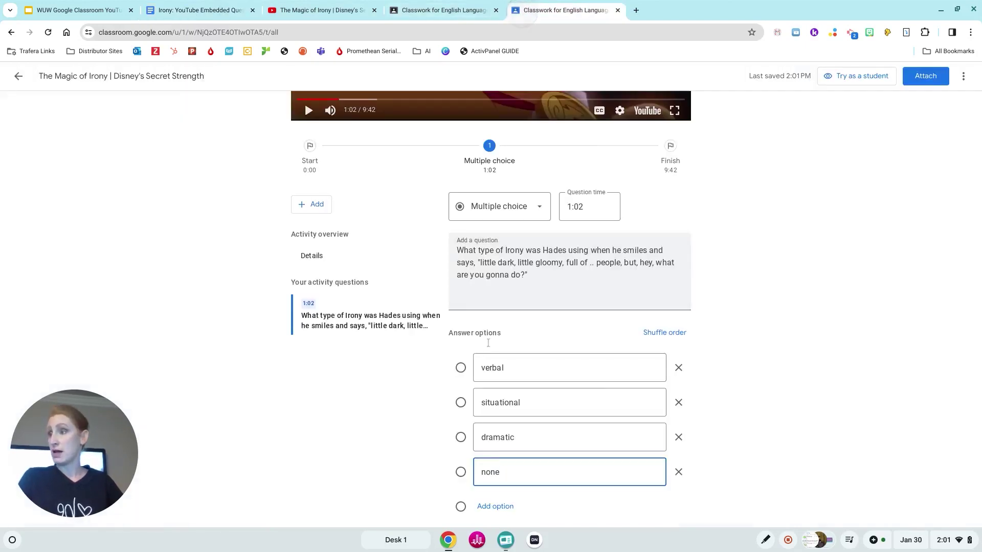
click(461, 369)
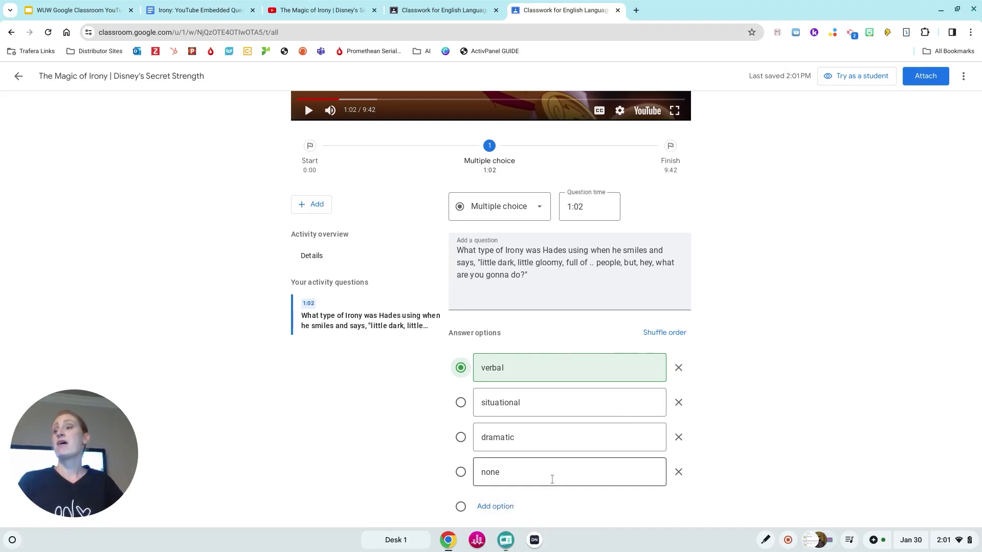
scroll(568, 271, down, 2)
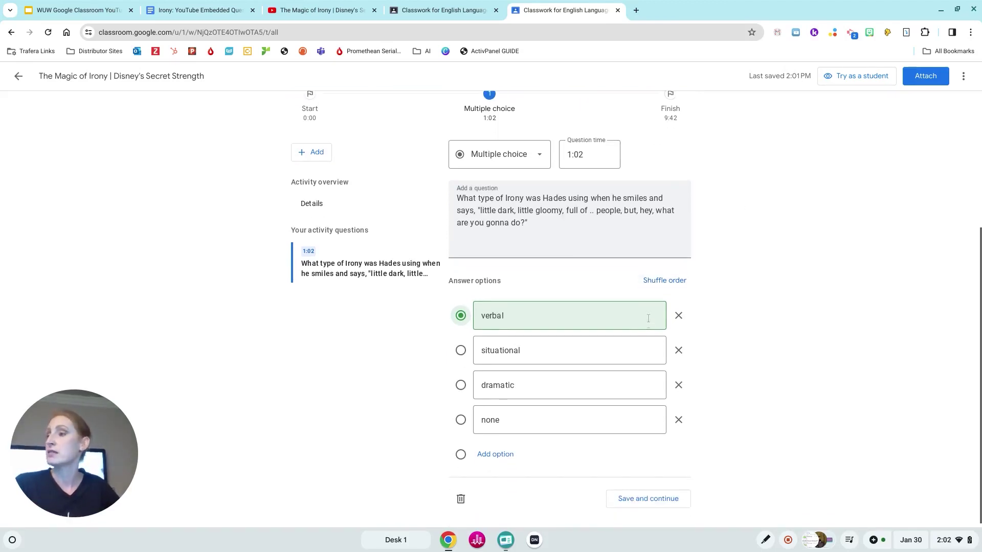
click(640, 491)
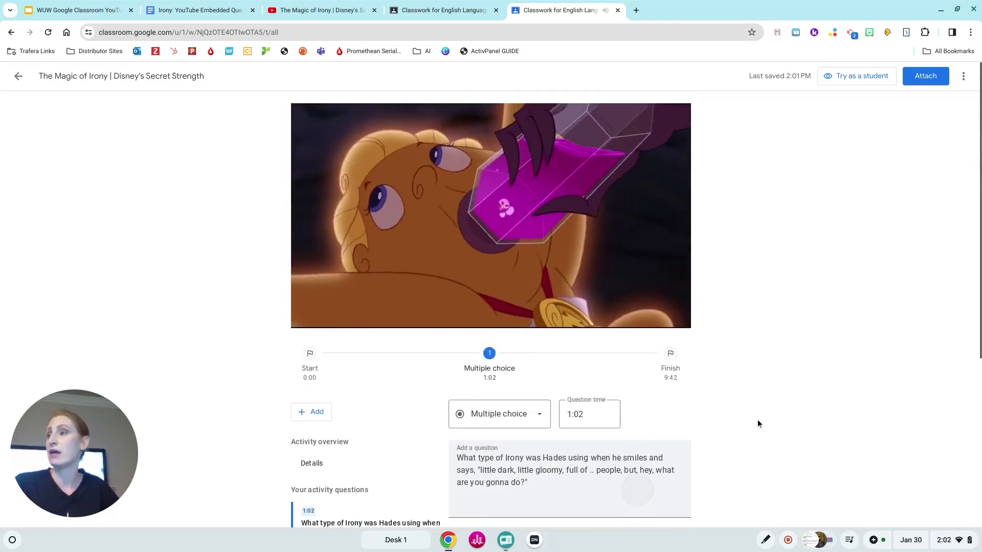
Step: Select the 4:40 open-ended Scar and Mufasa question in the doc and return to Classroom
click(215, 12)
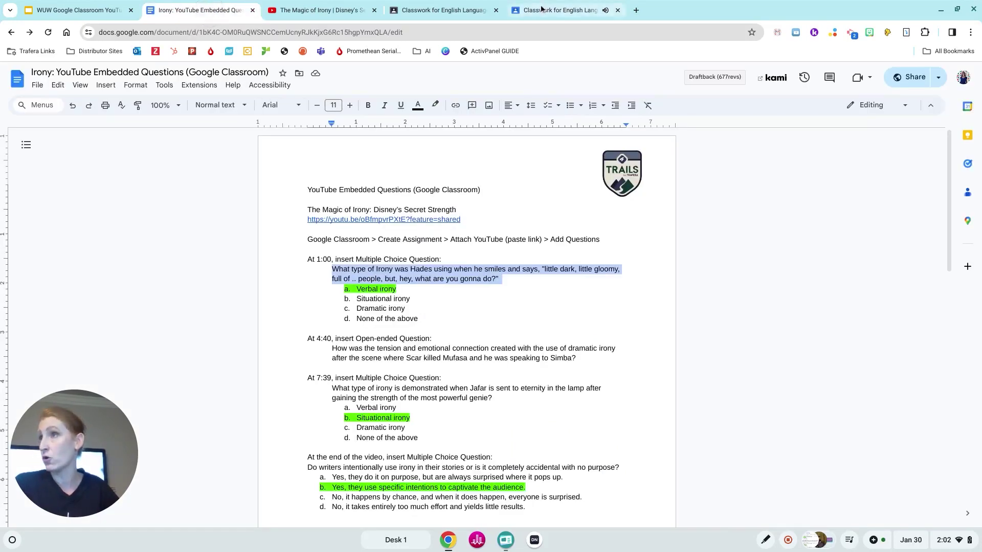
drag(332, 349, 590, 356)
key(ctrl+c)
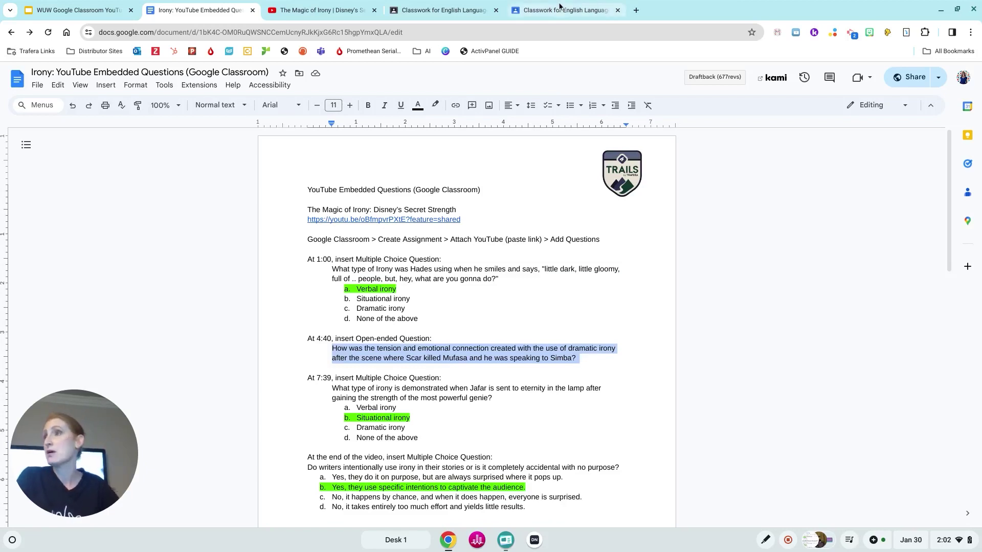
click(542, 10)
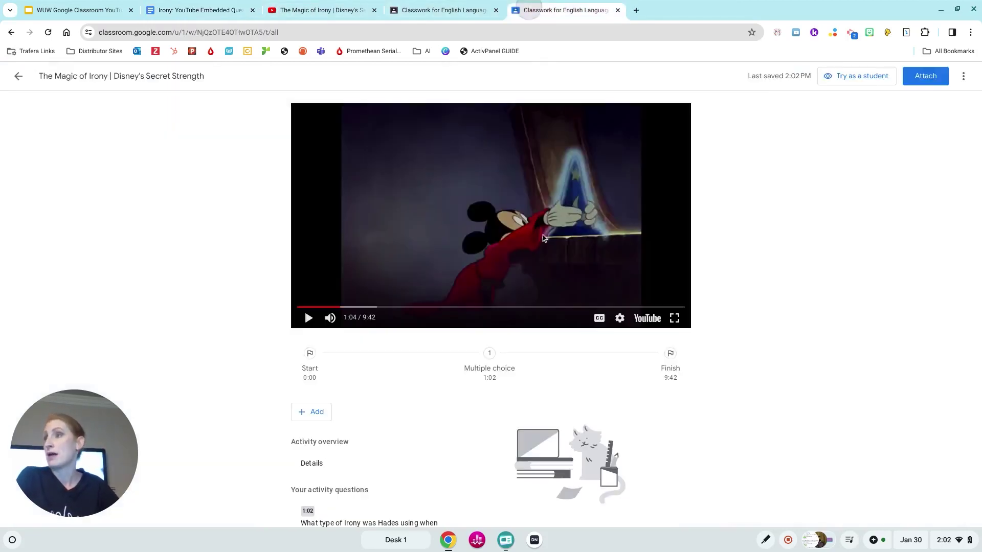
Step: Add an open-ended question at 4:40 with the pasted Scar and Mufasa dramatic-irony text and save it
click(484, 308)
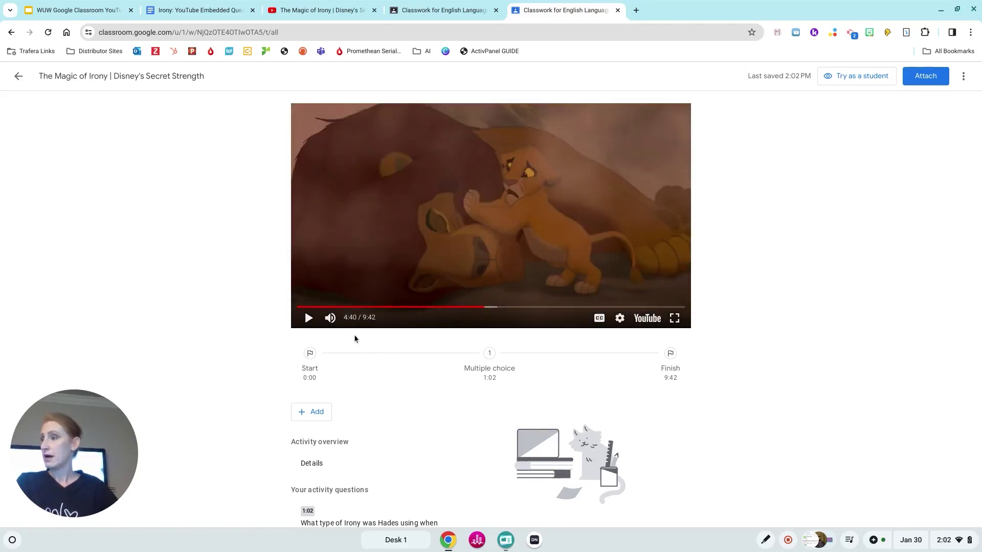
click(311, 412)
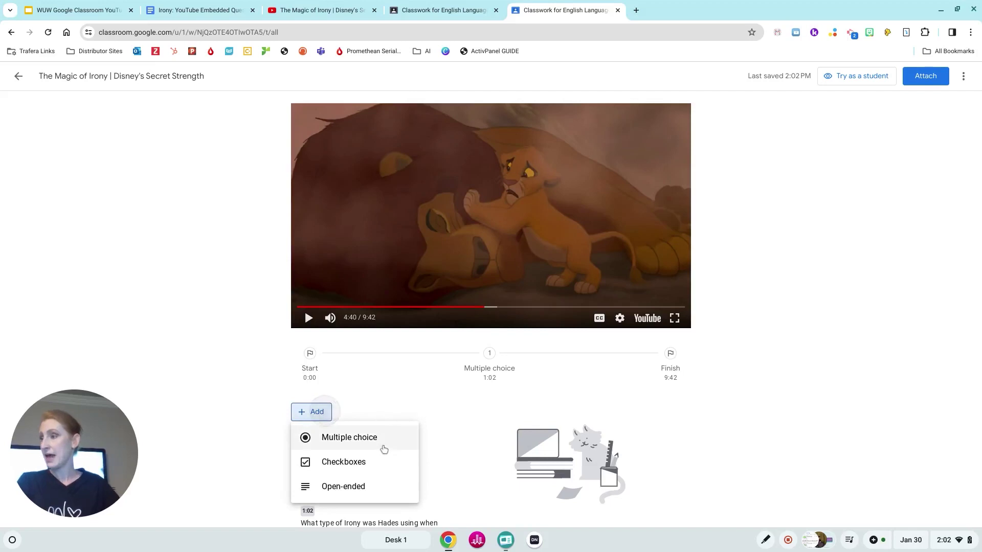
click(373, 482)
click(494, 458)
key(ctrl+v)
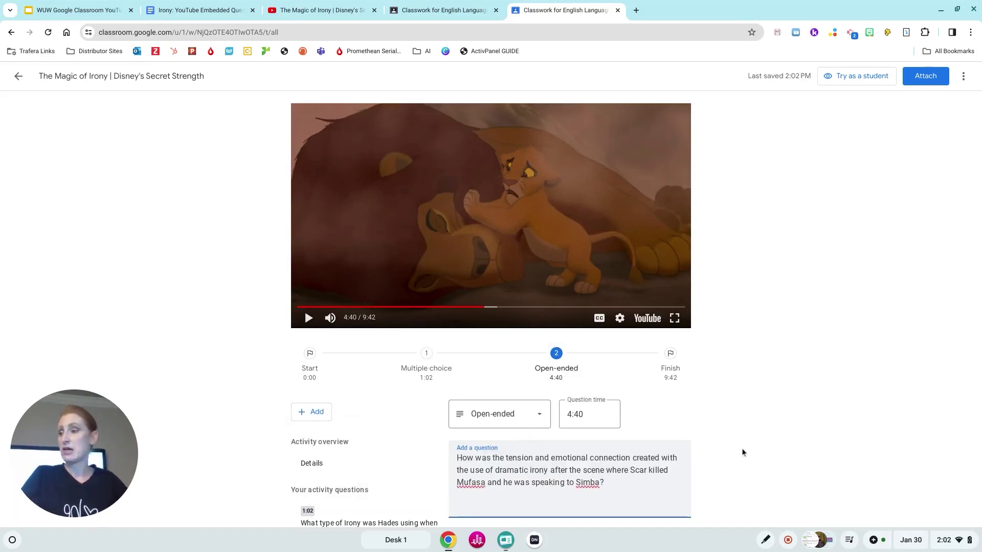
scroll(634, 461, down, 3)
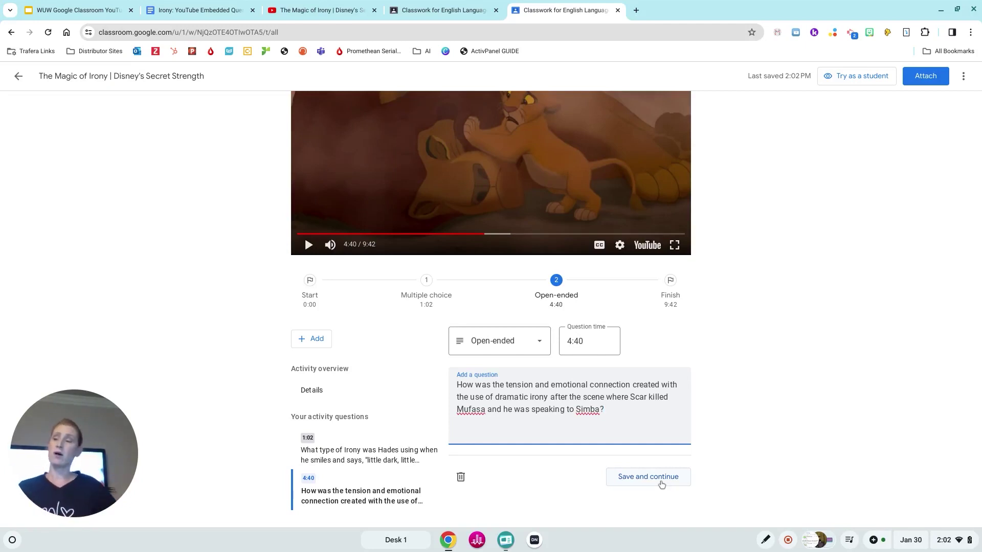
click(661, 484)
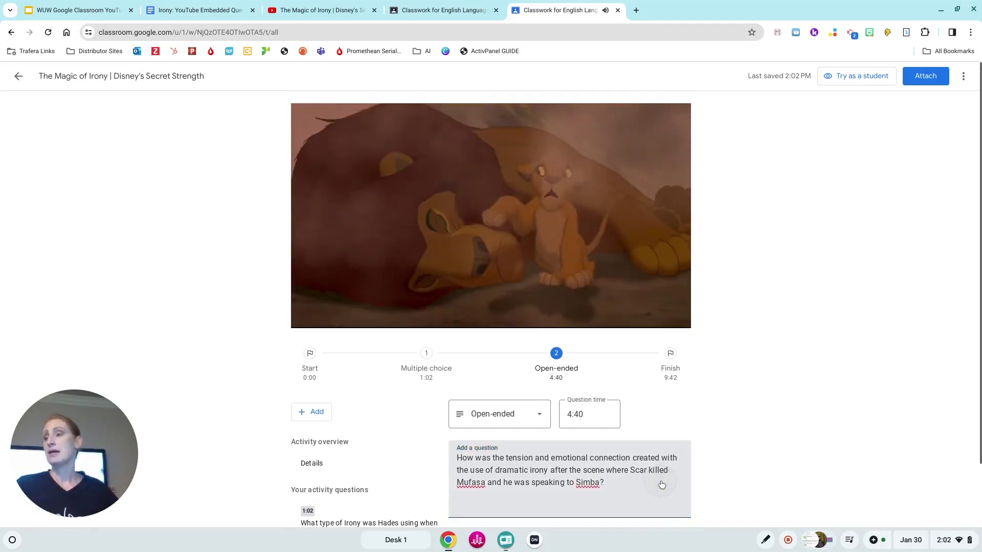
Step: Pause at 4:42, attach the video with its 2 questions, and dismiss the Read Along survey
click(309, 318)
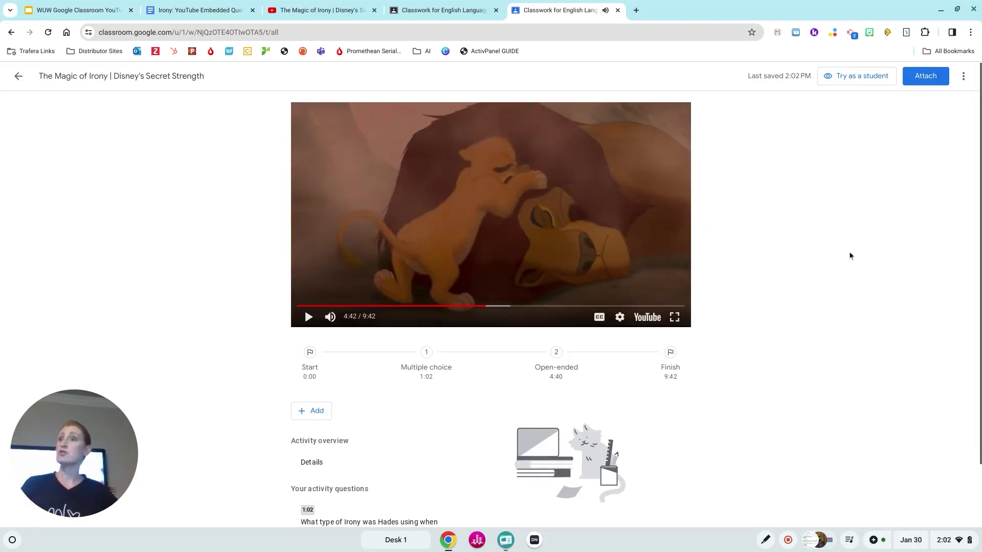
scroll(814, 350, down, 2)
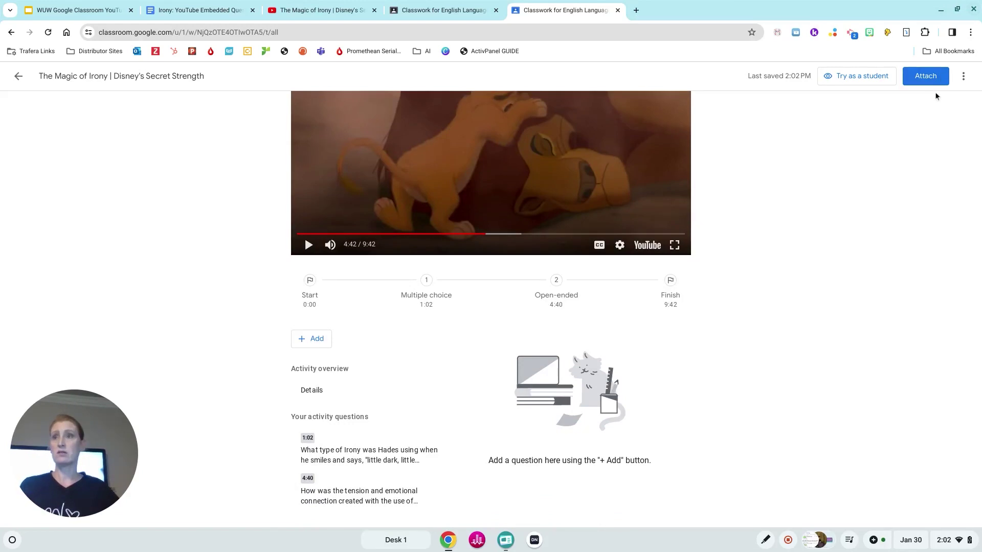
click(919, 84)
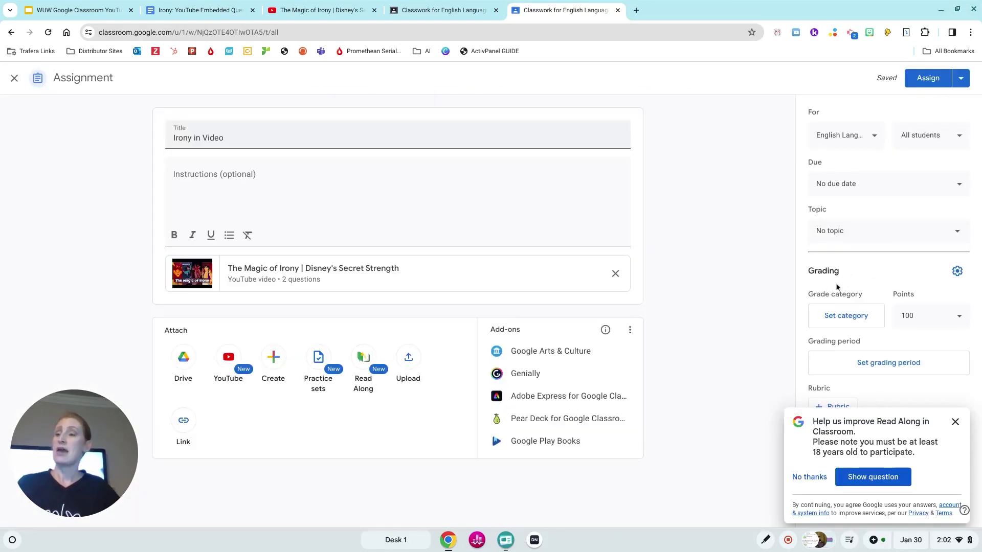
click(955, 423)
click(173, 142)
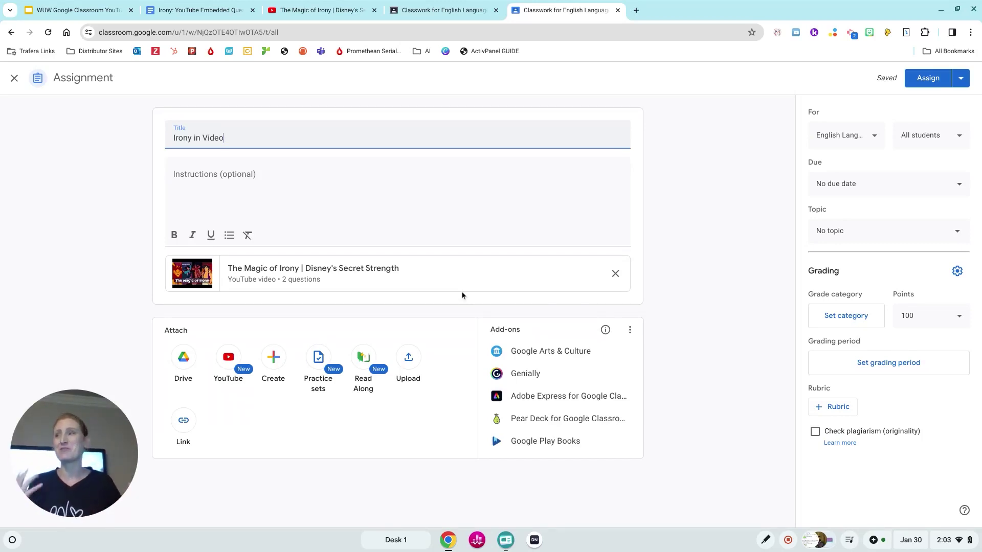
Step: Post 'Irony in Video' to English Language Arts, review the posted items, and return the slideshow to its title slide
click(926, 81)
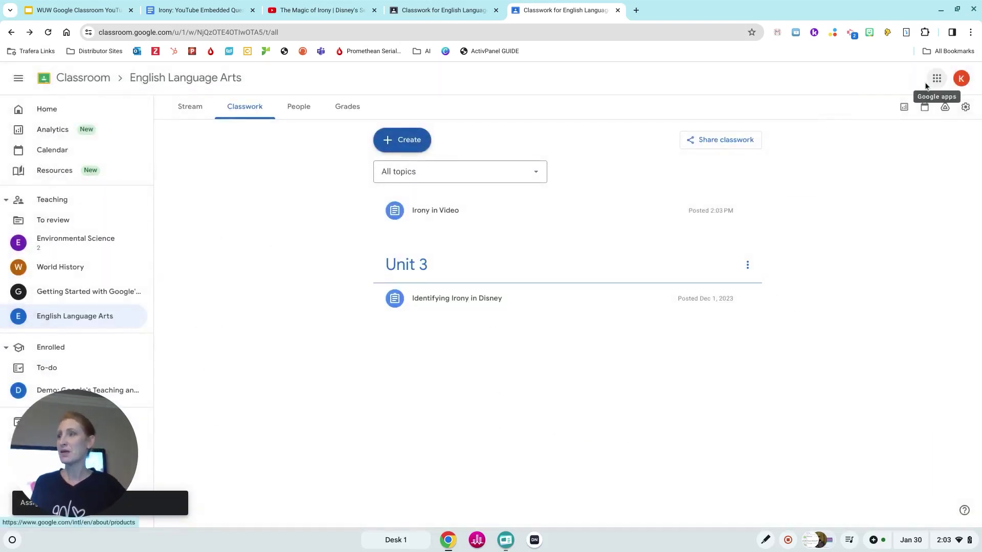
click(469, 217)
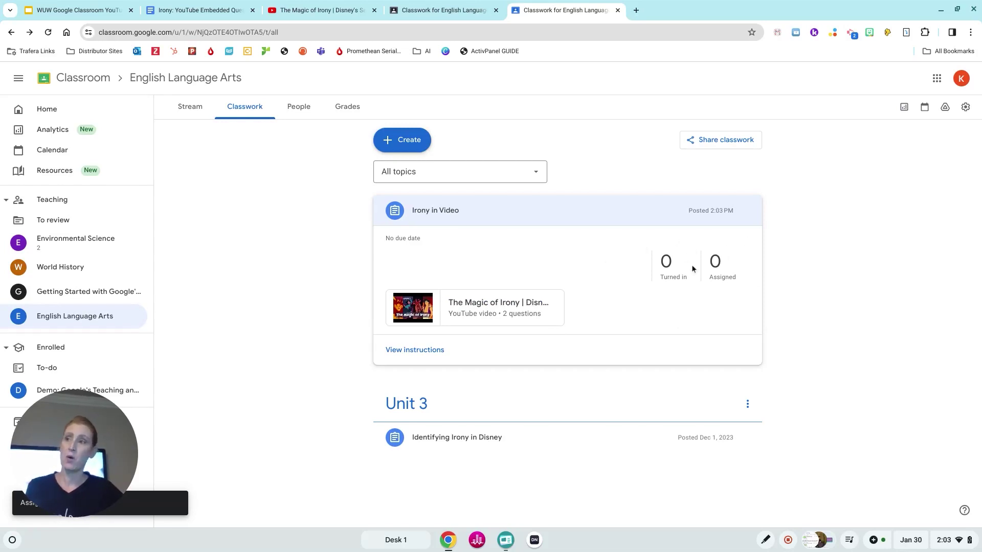
click(529, 438)
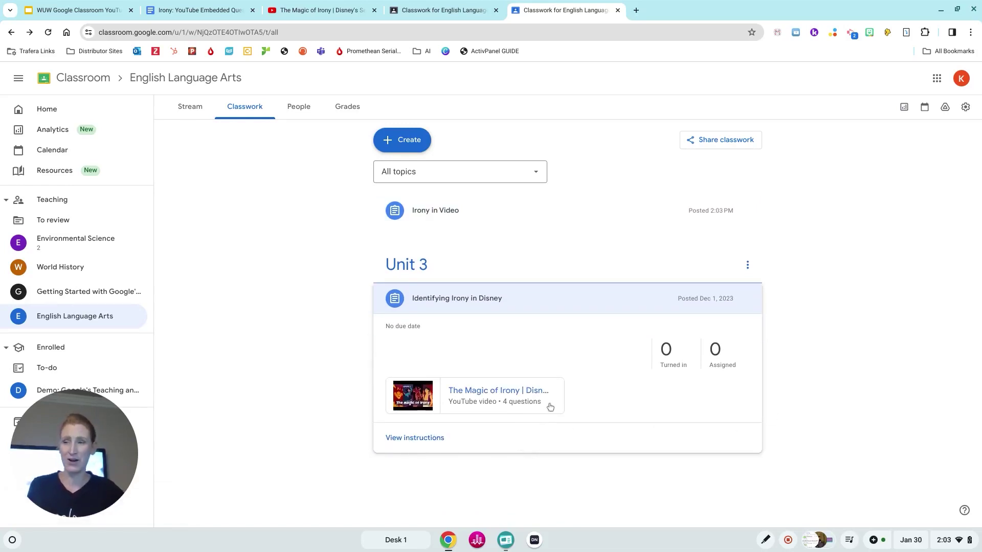
click(595, 299)
click(486, 217)
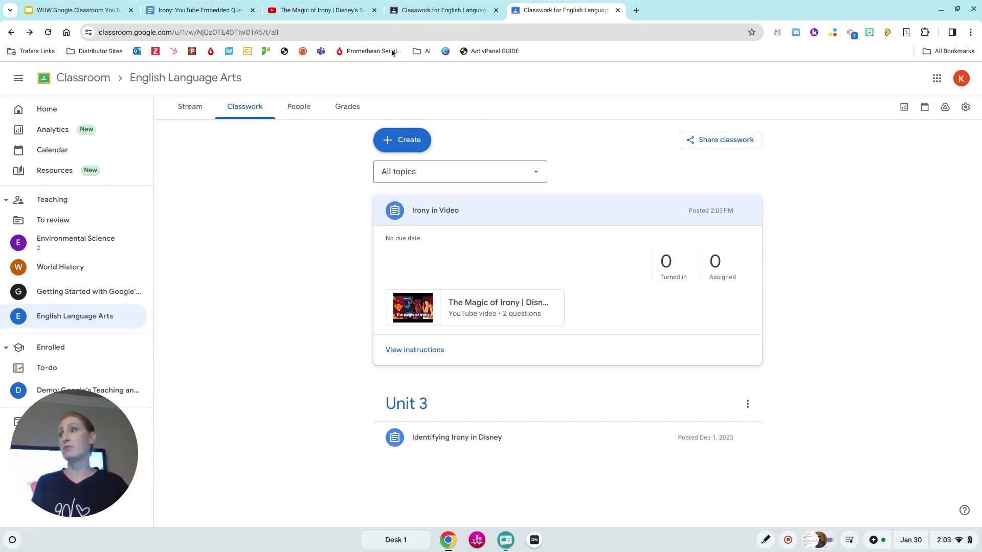
click(105, 11)
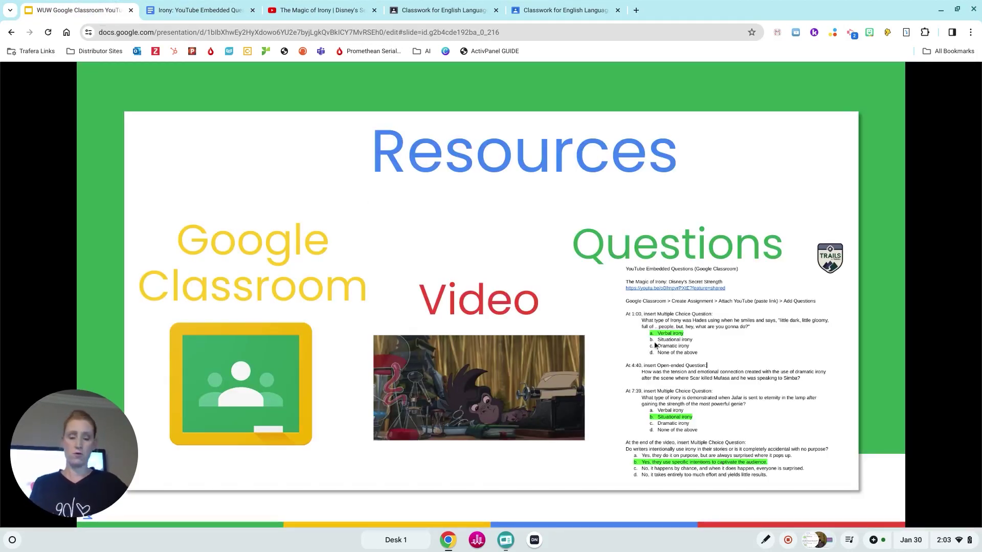
key(Home)
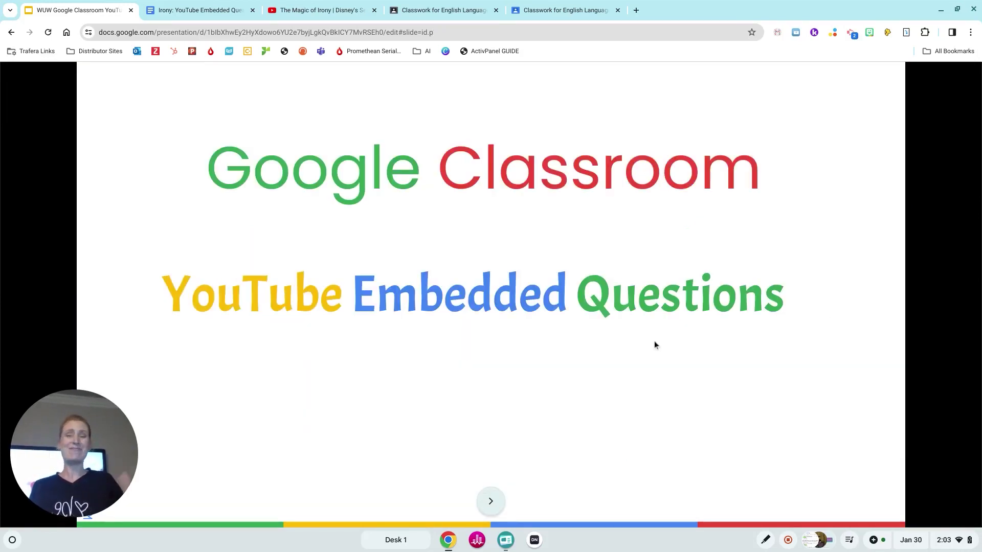